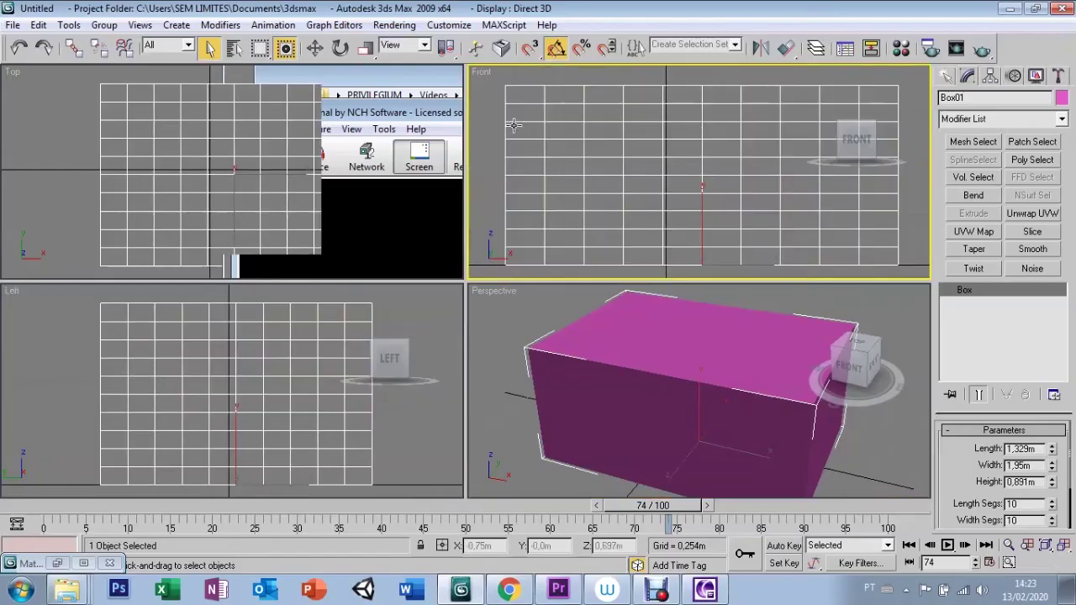
Reselect the pink Box01 in the Perspective viewport with the Select and Move tool active.
left_click(375, 122)
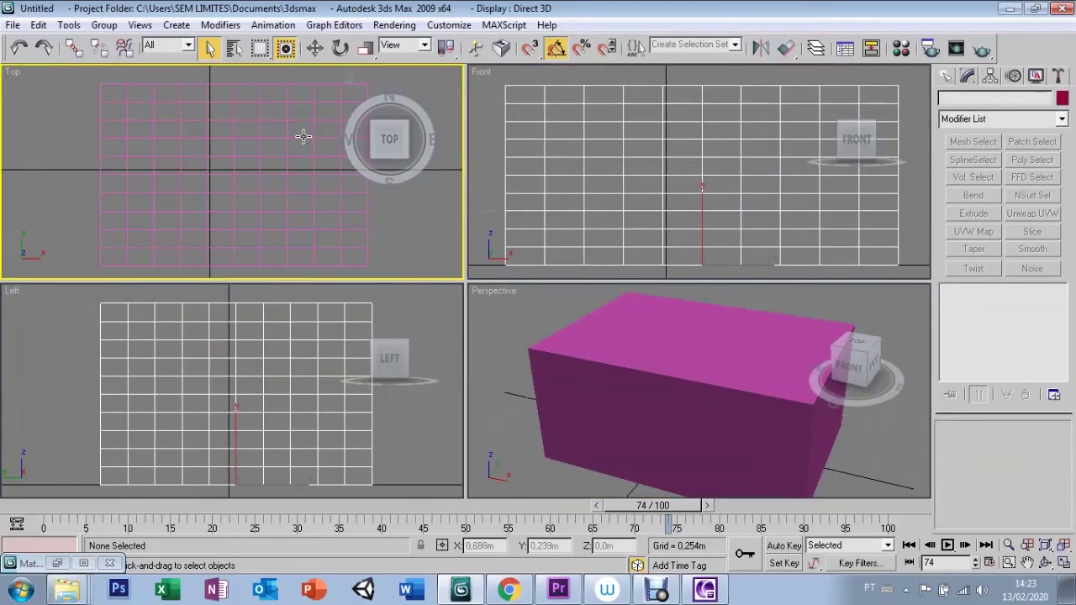
left_click(619, 404)
key("w")
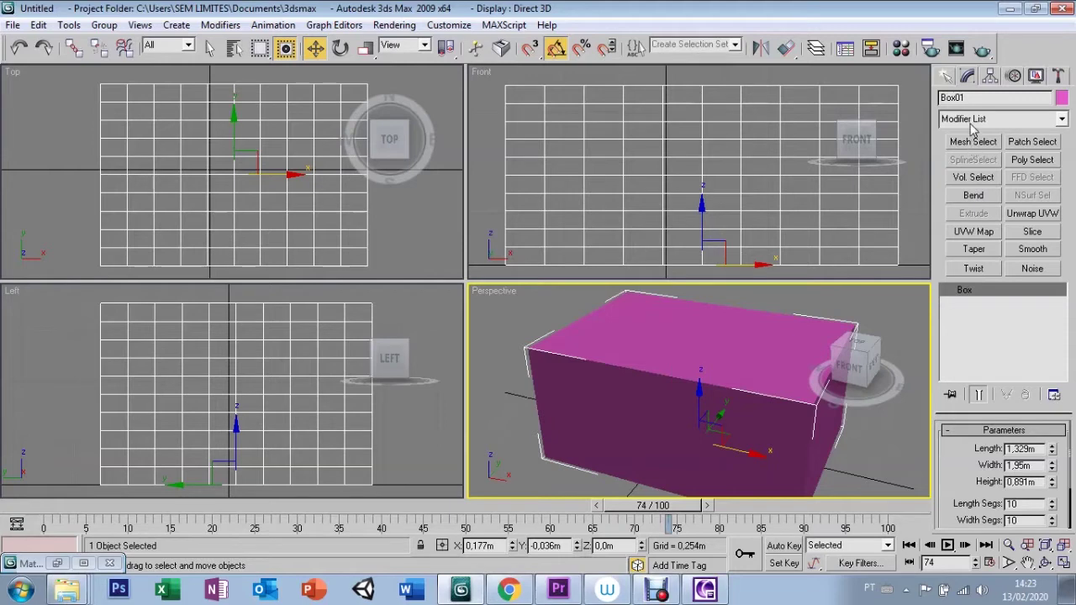
Apply a Mesh Select modifier to Box01 and enter Vertex sub-object level.
left_click(975, 118)
type("esh Select")
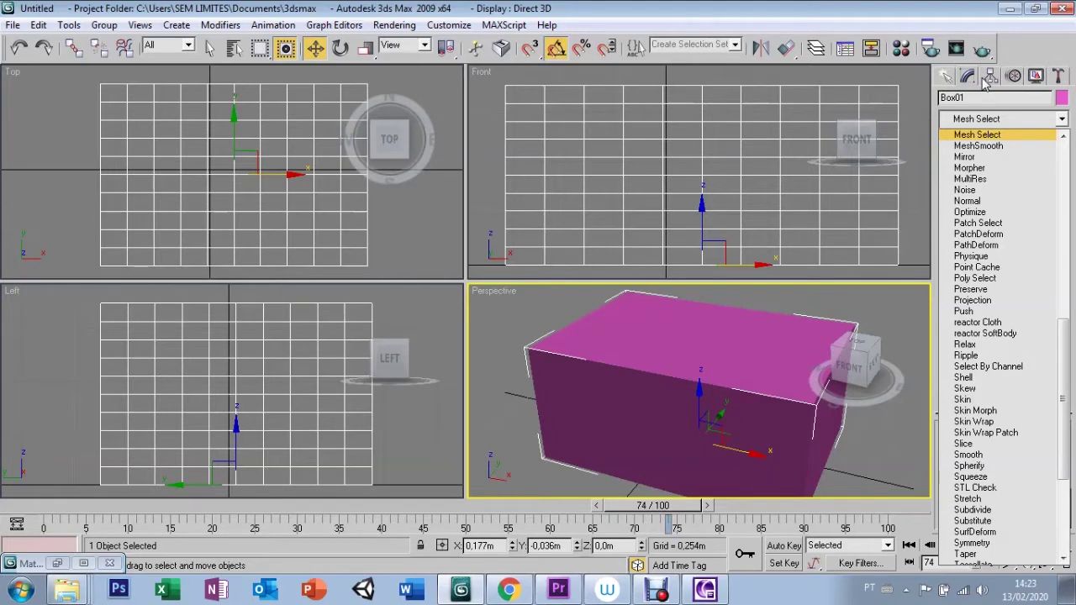
key("Return")
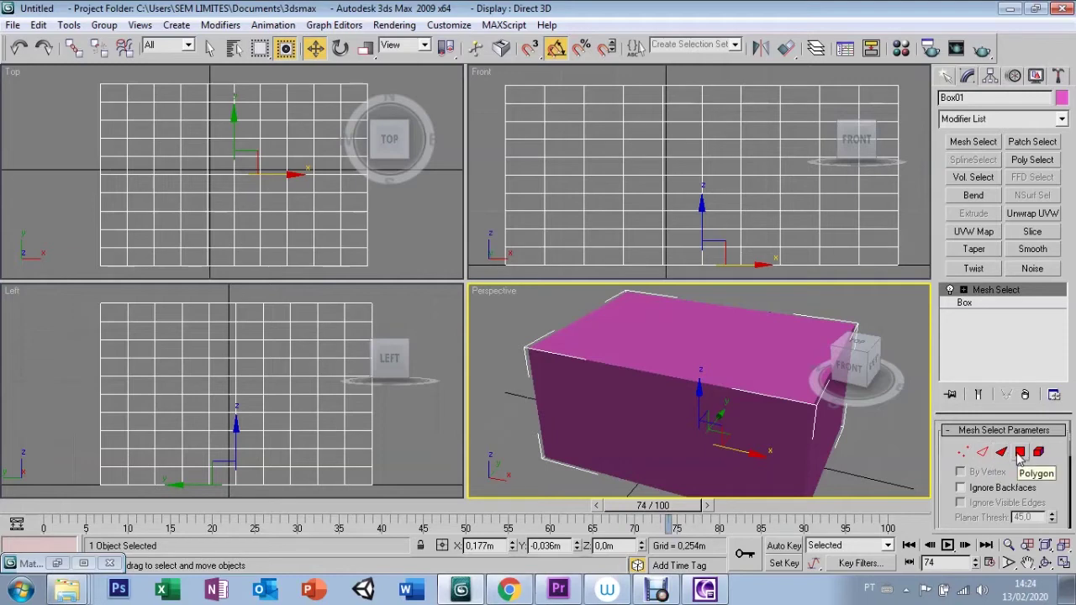
left_click(962, 452)
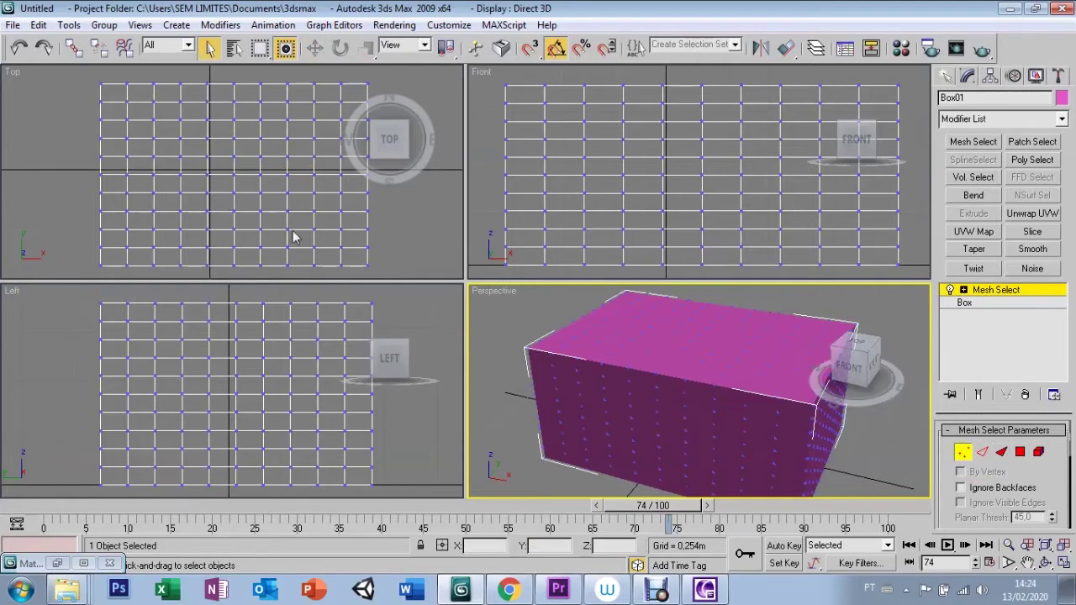
Drag-select vertices near the box's corner in the Top view, then clear the selection.
left_click_drag(397, 261, 319, 198)
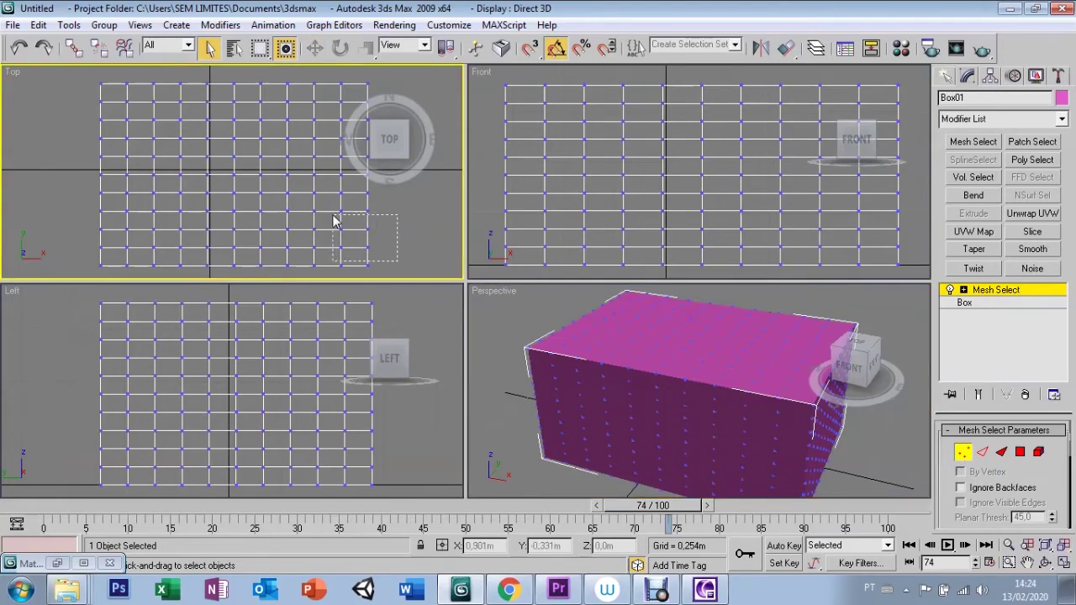
left_click_drag(318, 197, 271, 170)
left_click_drag(398, 268, 278, 191)
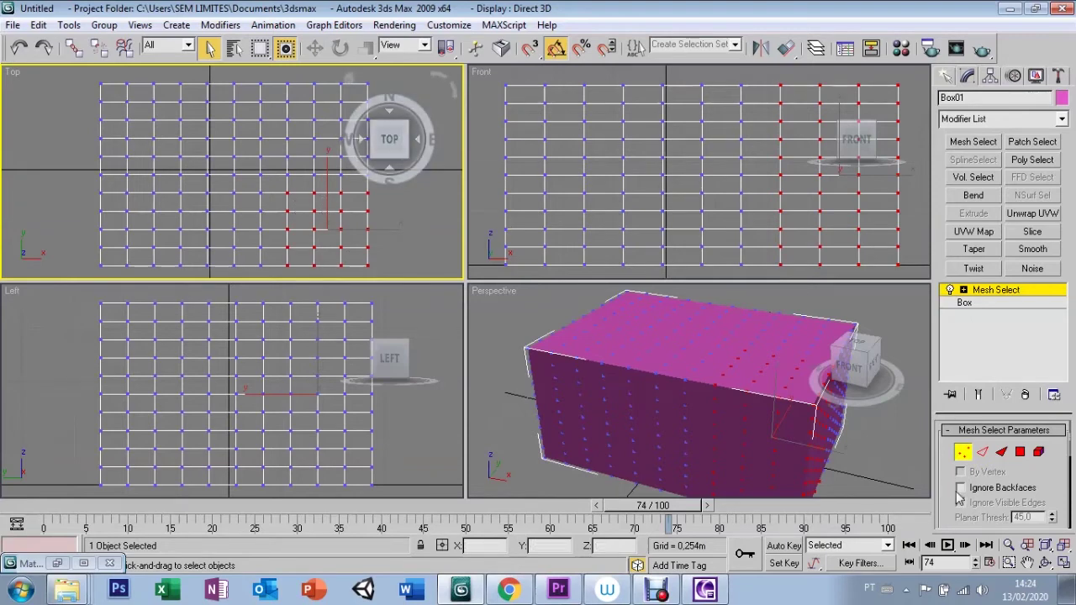
key("ctrl+d")
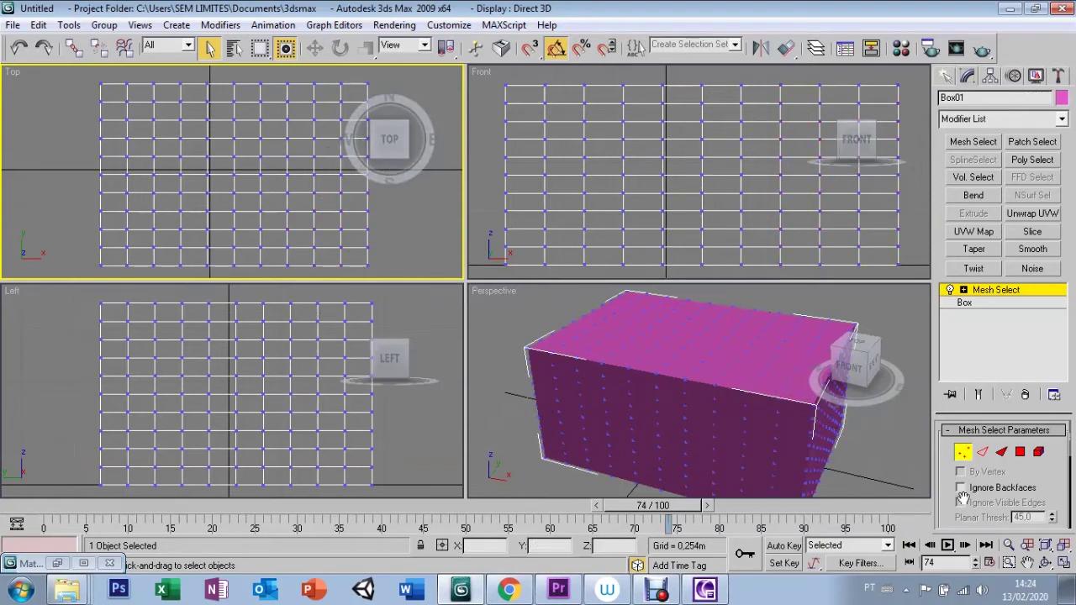
Select a corner block of top-surface vertices with Ignore Backfaces on, then turn it off.
left_click(960, 487)
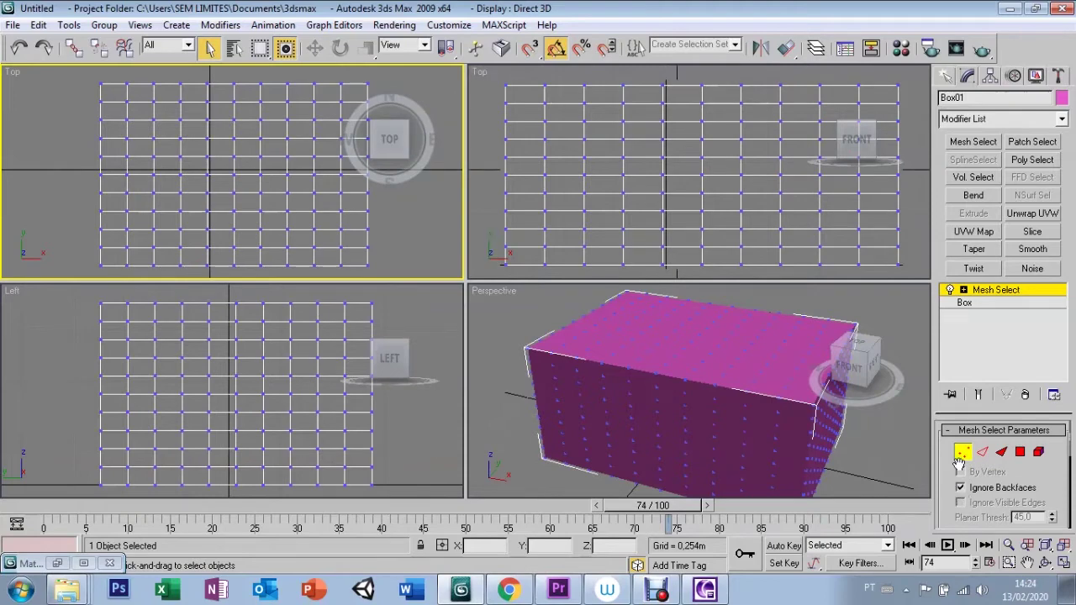
left_click(963, 454)
left_click(961, 453)
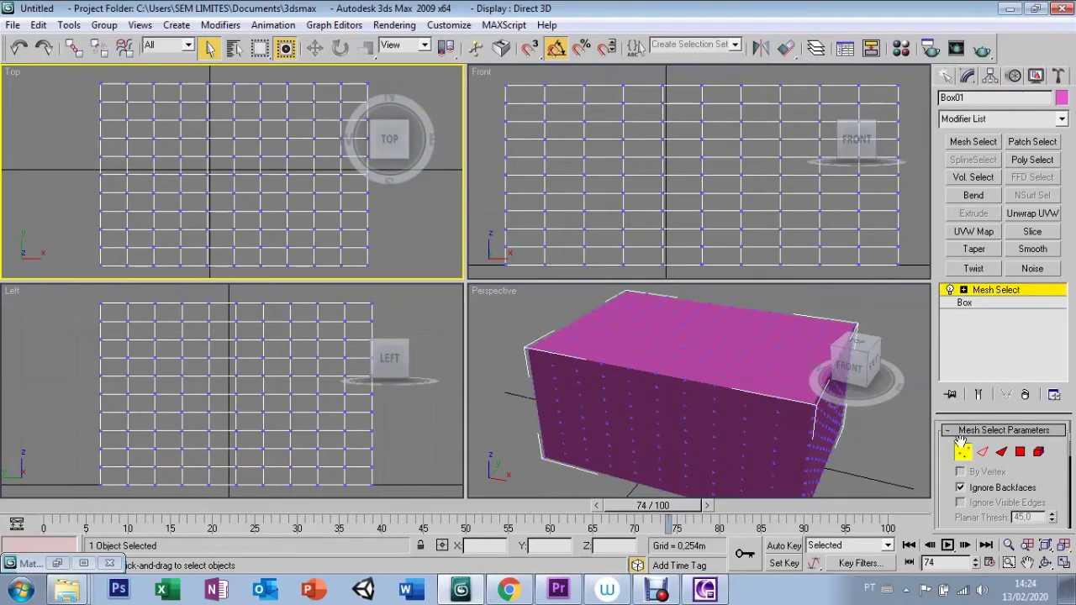
left_click_drag(376, 205, 285, 286)
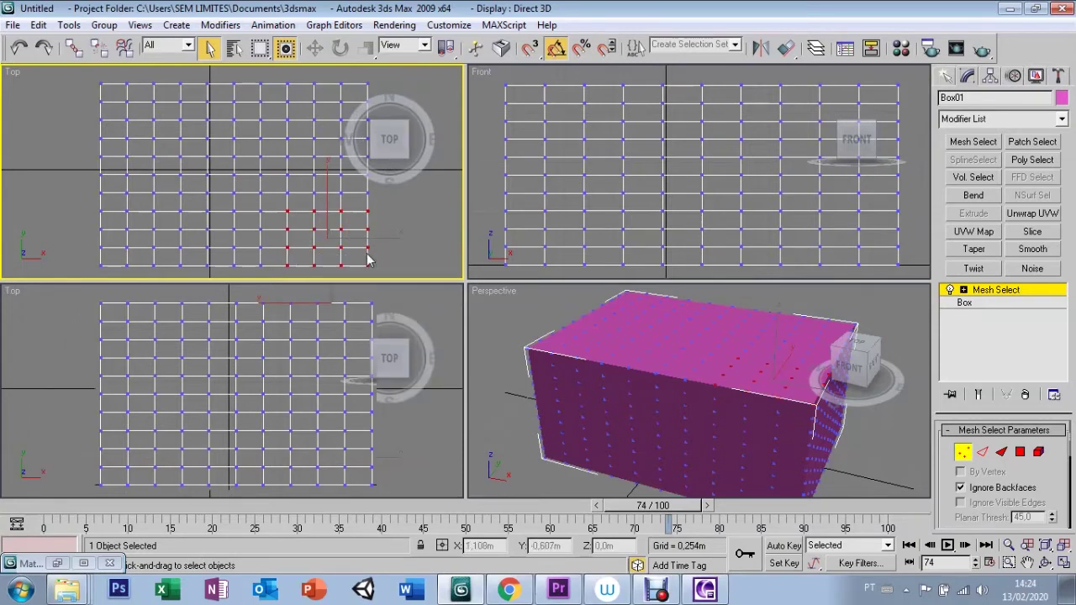
left_click(961, 488)
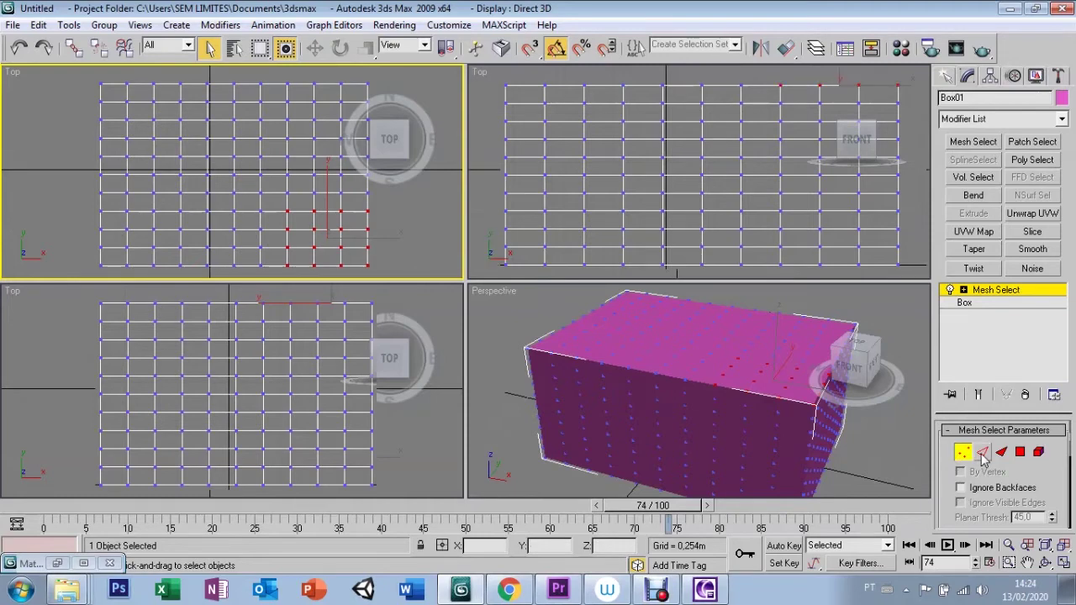
Switch Mesh Select to Edge level and select one edge on the box's top.
left_click(982, 454)
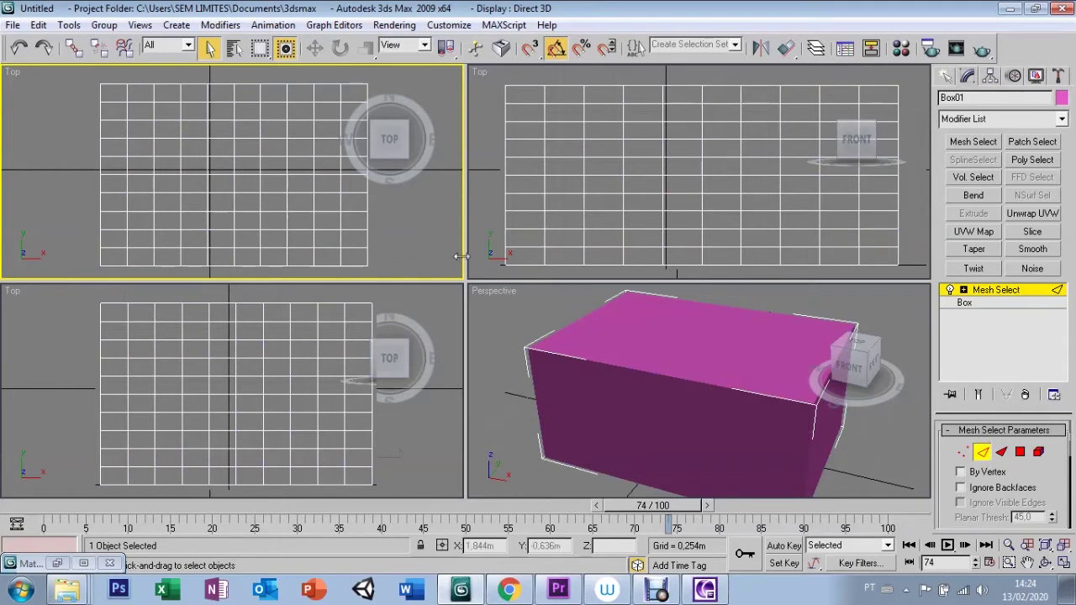
left_click(367, 239)
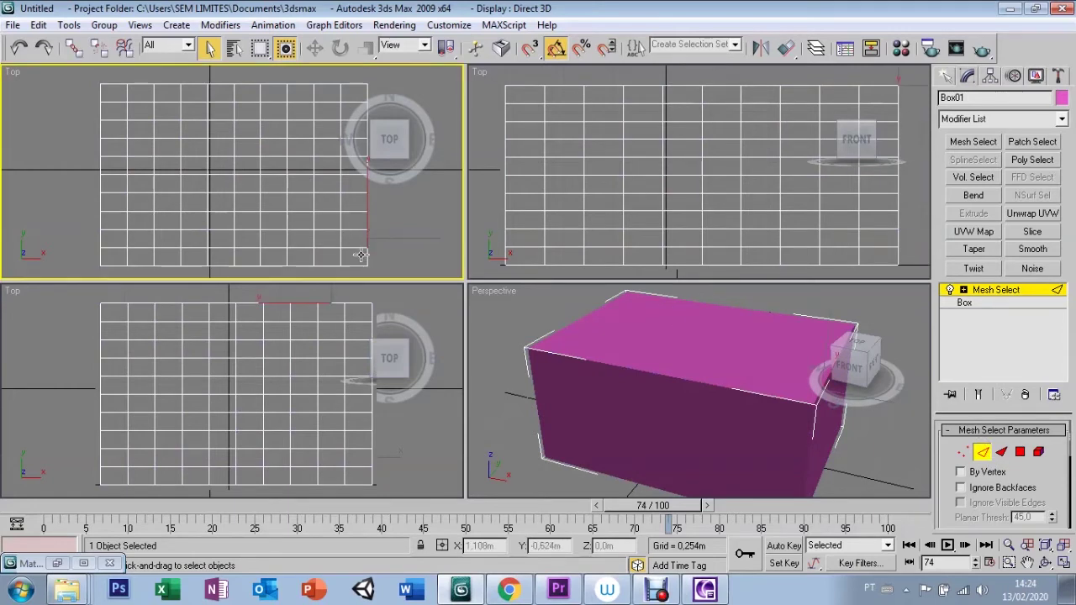
left_click(641, 373)
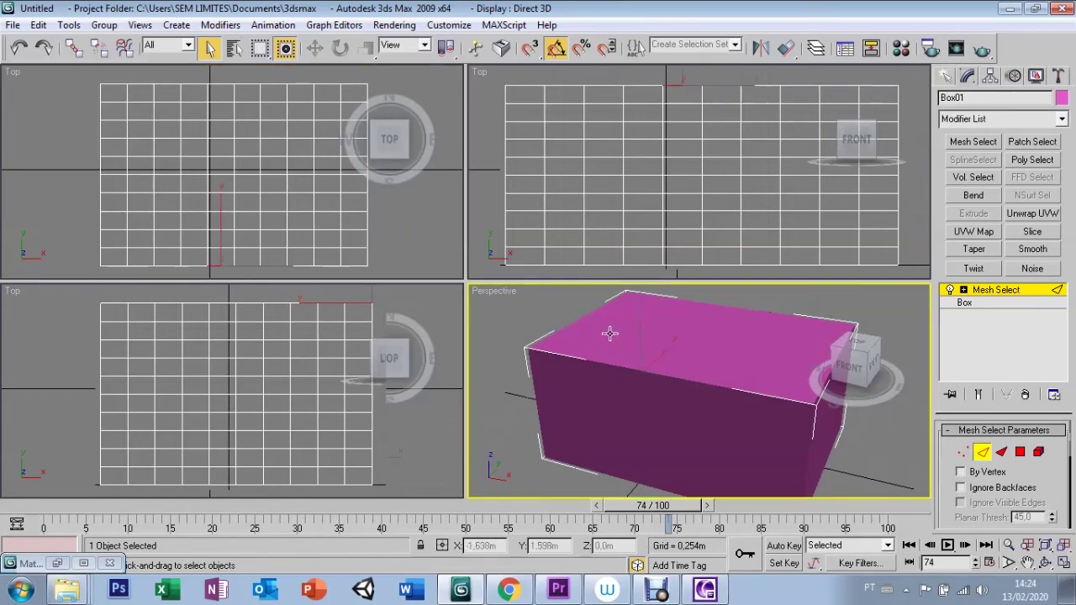
Show edged faces in the Perspective view and pick edges on the box's top.
right_click(496, 294)
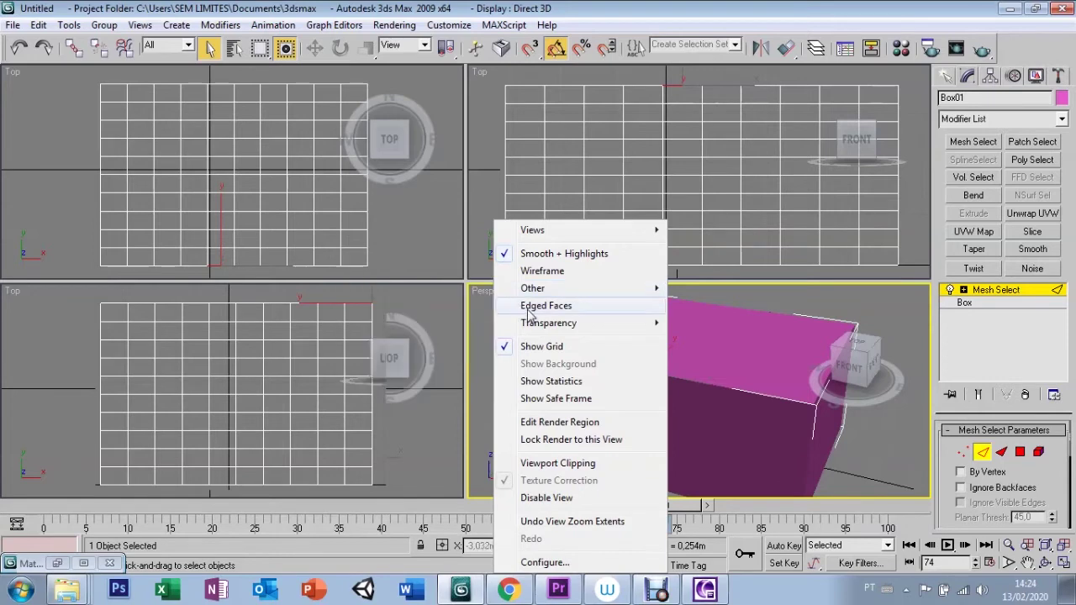
left_click(538, 306)
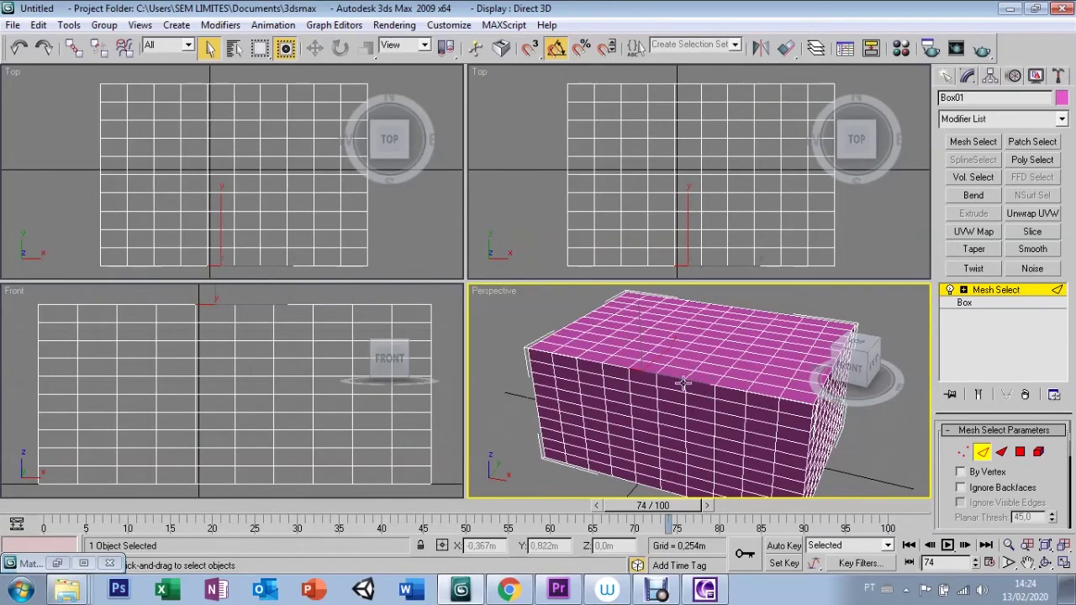
left_click(705, 398)
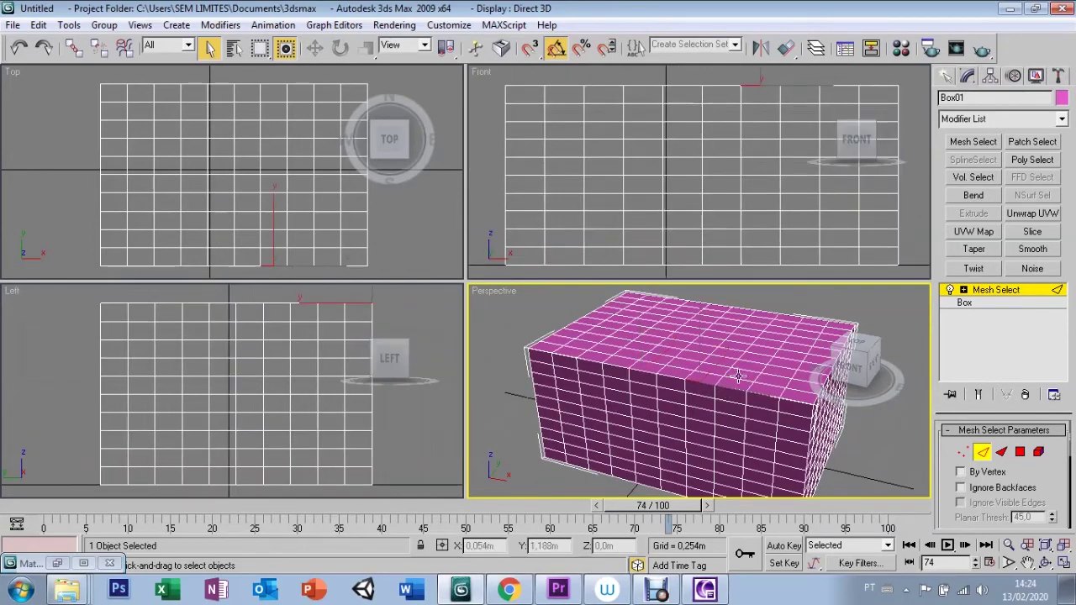
left_click(738, 374)
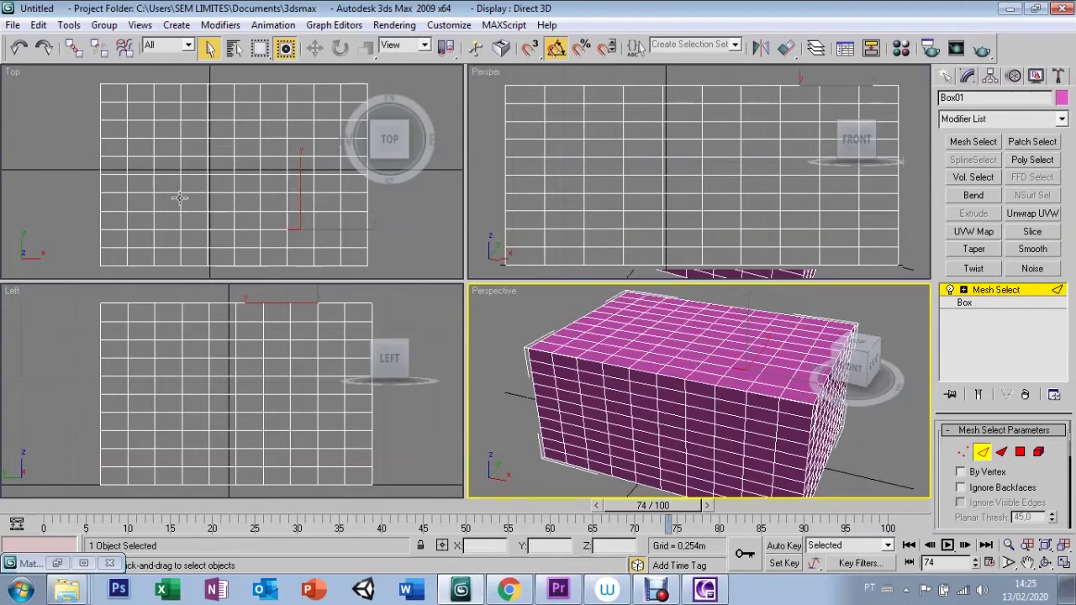
Select several adjacent edges in the Top view, then switch to Face level.
left_click(100, 245)
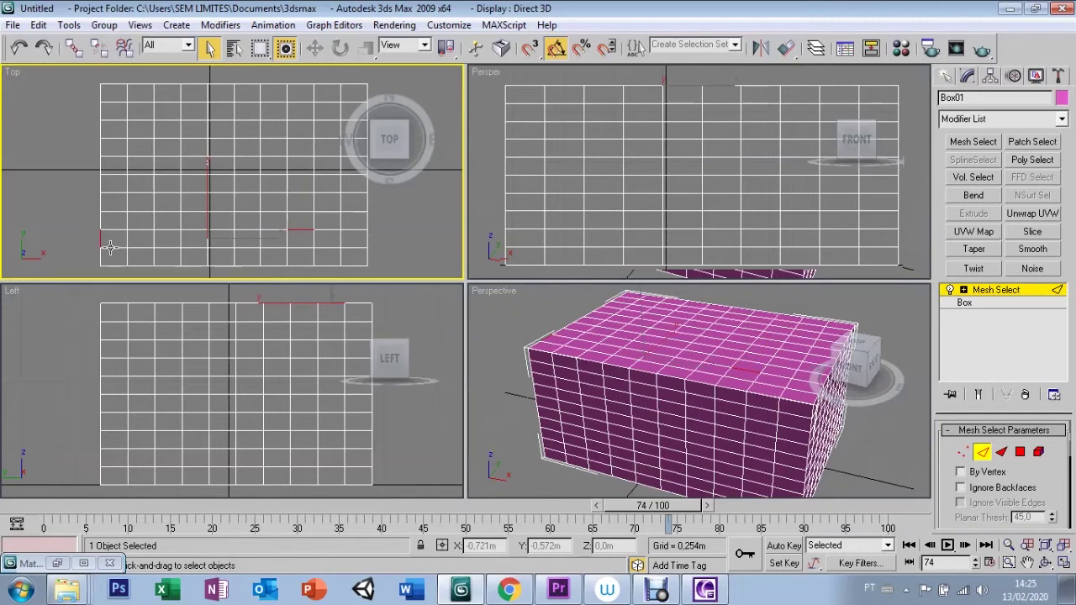
left_click(153, 240, "ctrl")
left_click(173, 219, "ctrl")
left_click(128, 223, "ctrl")
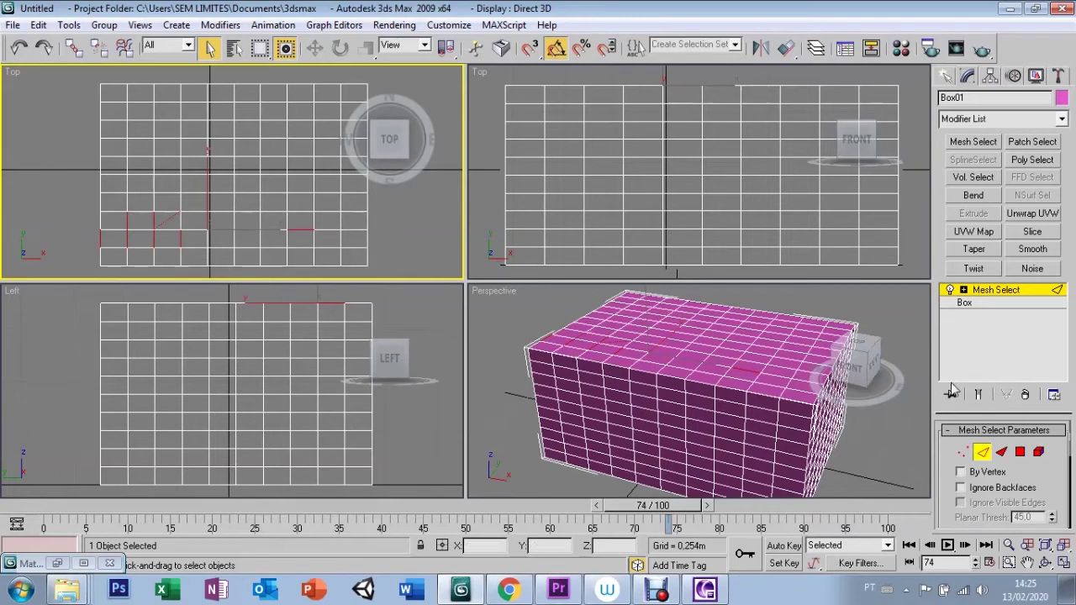
left_click(1001, 453)
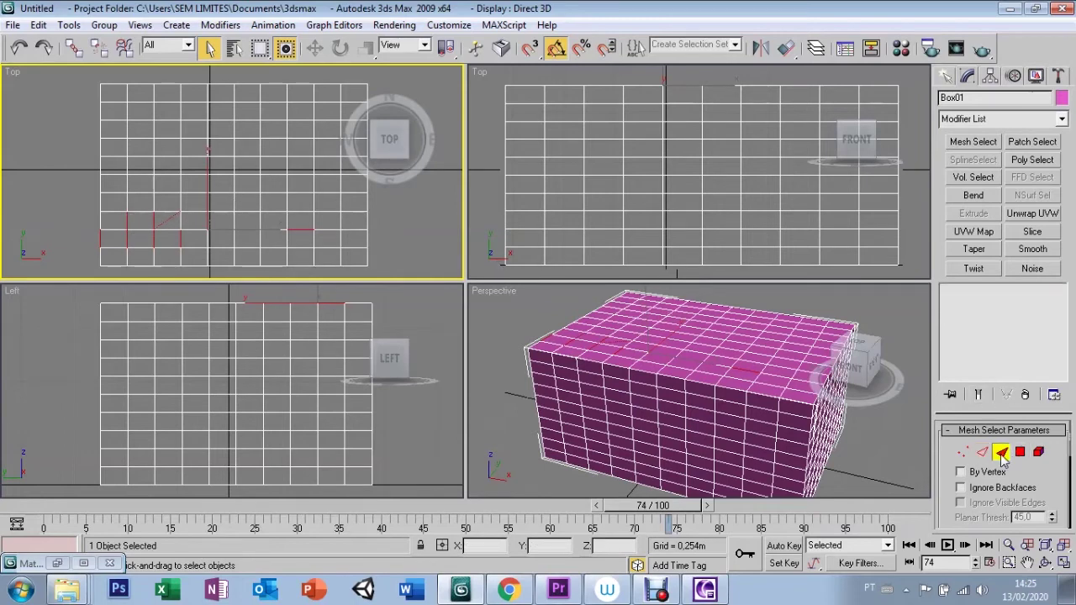
Select five top triangles, deselect two to leave three, then return to Vertex level.
left_click(224, 207)
left_click(186, 184)
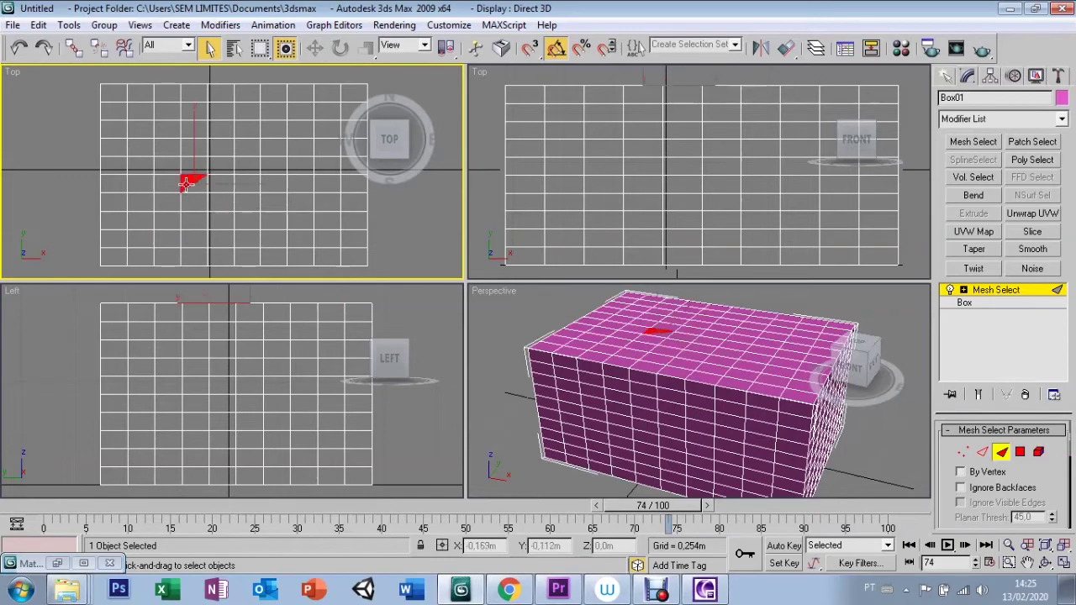
left_click(246, 188, "ctrl")
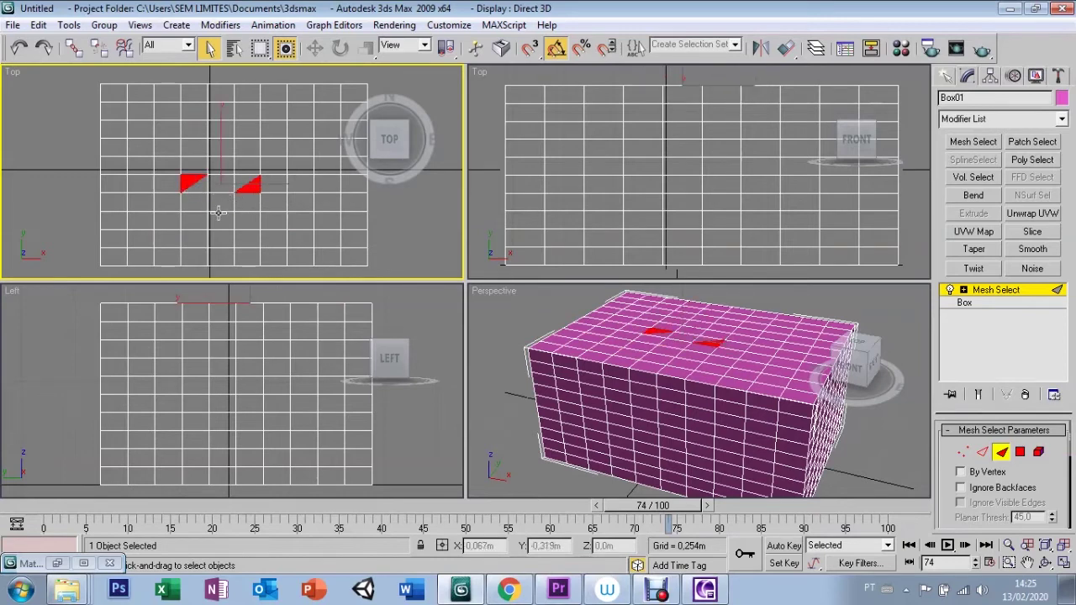
left_click(219, 220, "ctrl")
left_click(165, 223, "ctrl")
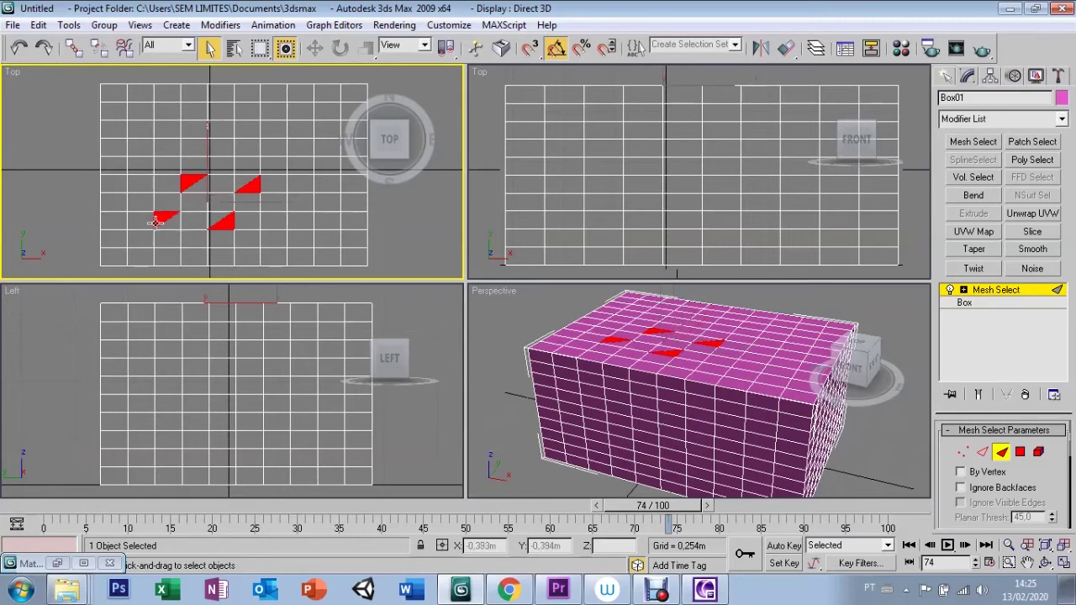
left_click(298, 220, "ctrl")
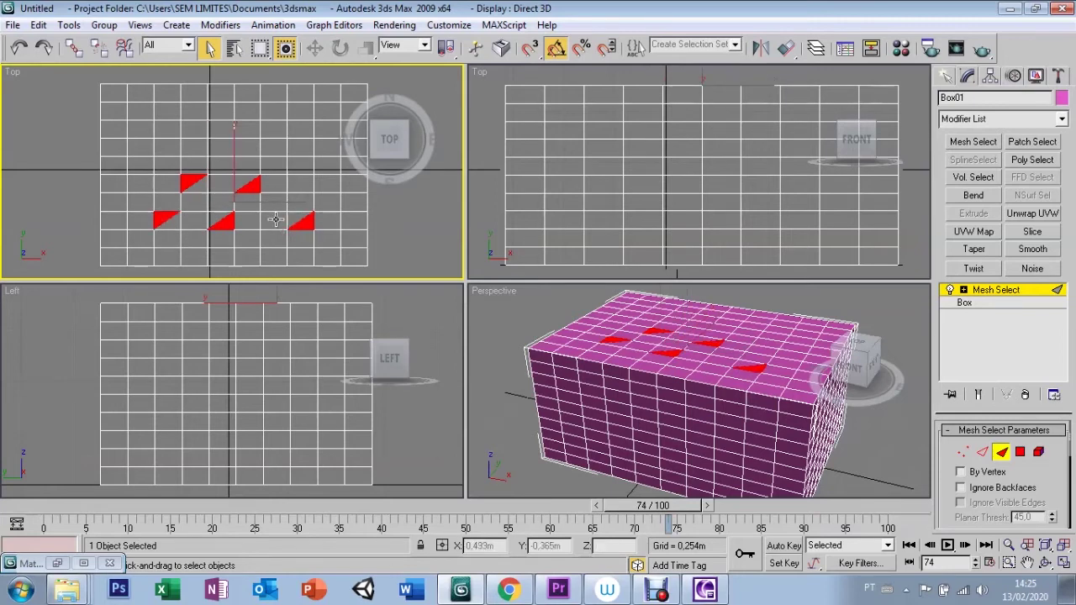
left_click(299, 223, "alt")
left_click(221, 223, "alt")
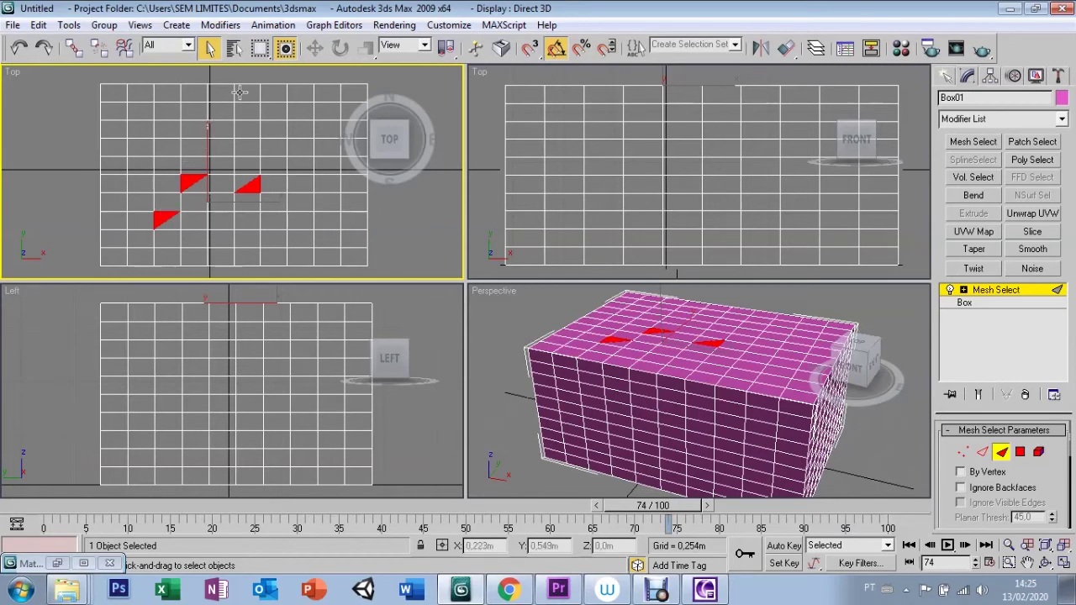
left_click(962, 452)
Clear the vertices and select a round cluster using Circular Selection Region in Top view.
left_click(399, 236)
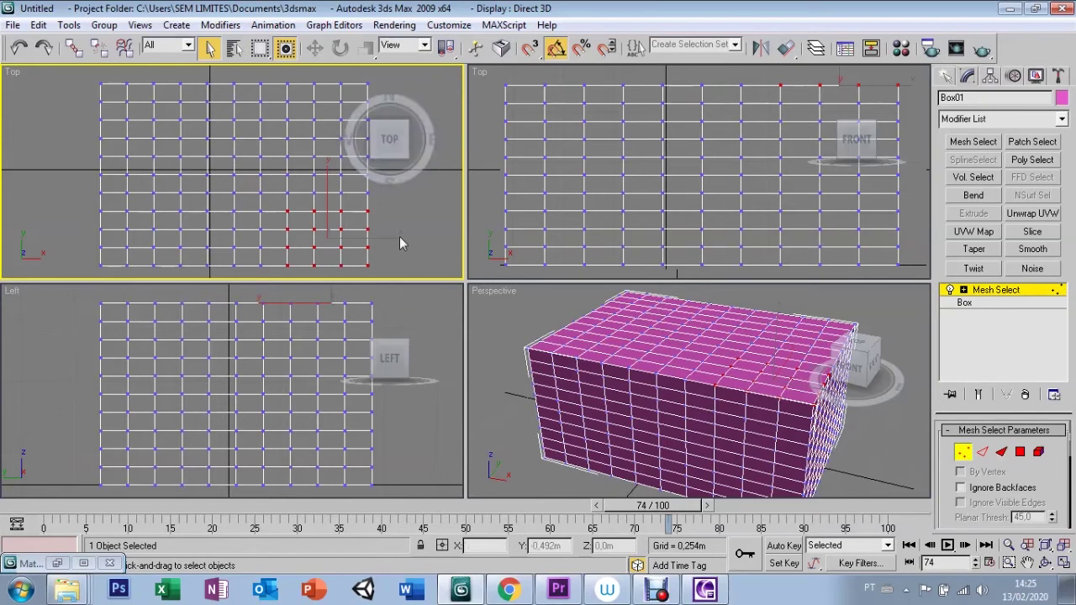
left_click_drag(260, 48, 261, 97)
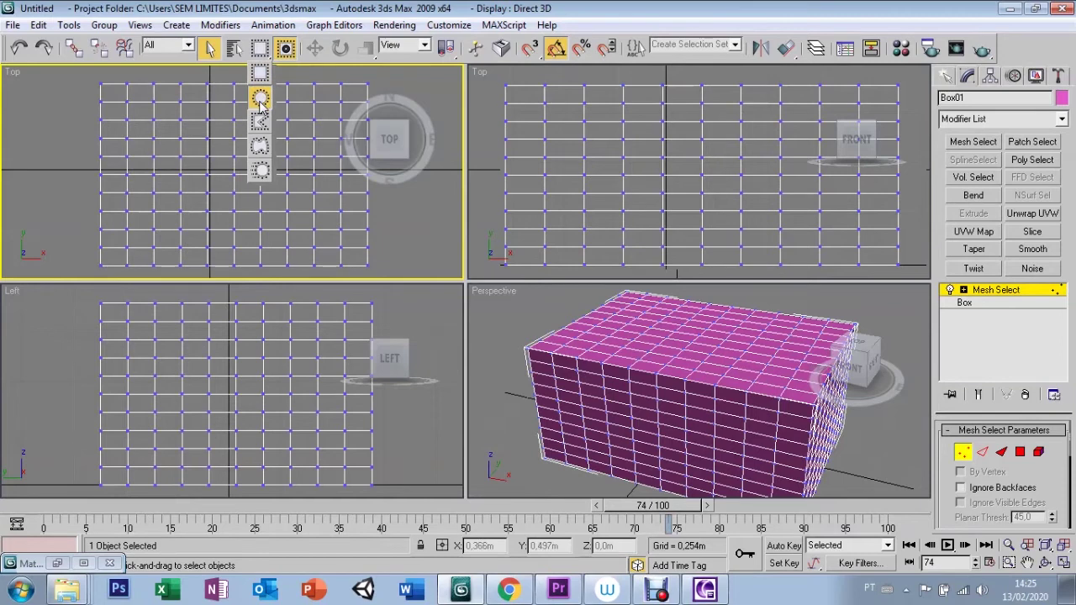
left_click_drag(260, 100, 262, 123)
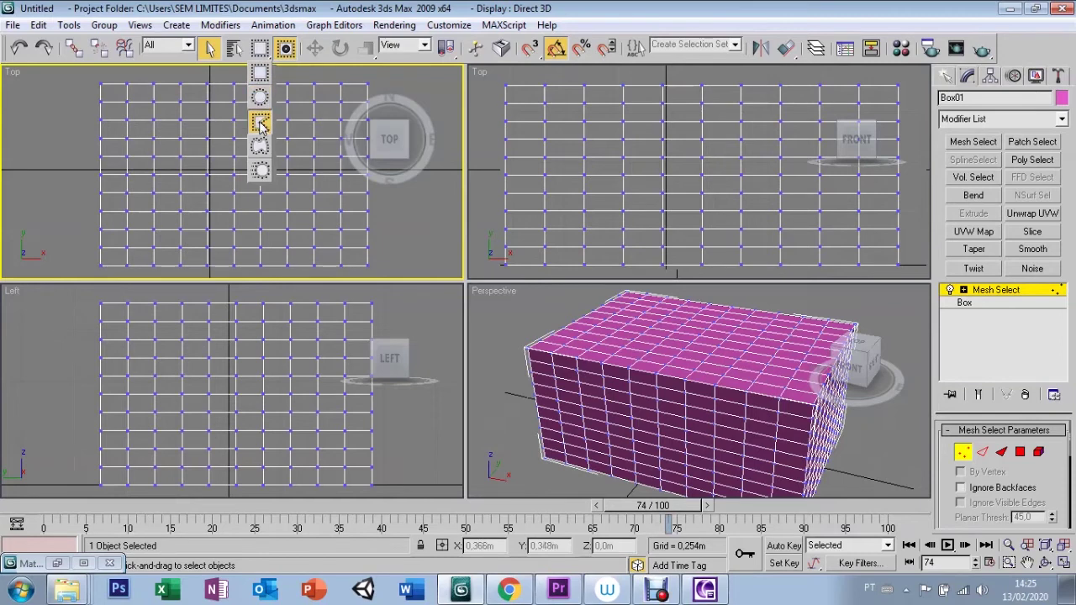
left_click_drag(262, 124, 260, 97)
mouse_move(207, 139)
left_mouse_down()
mouse_move(229, 175)
mouse_move(284, 210)
left_mouse_up()
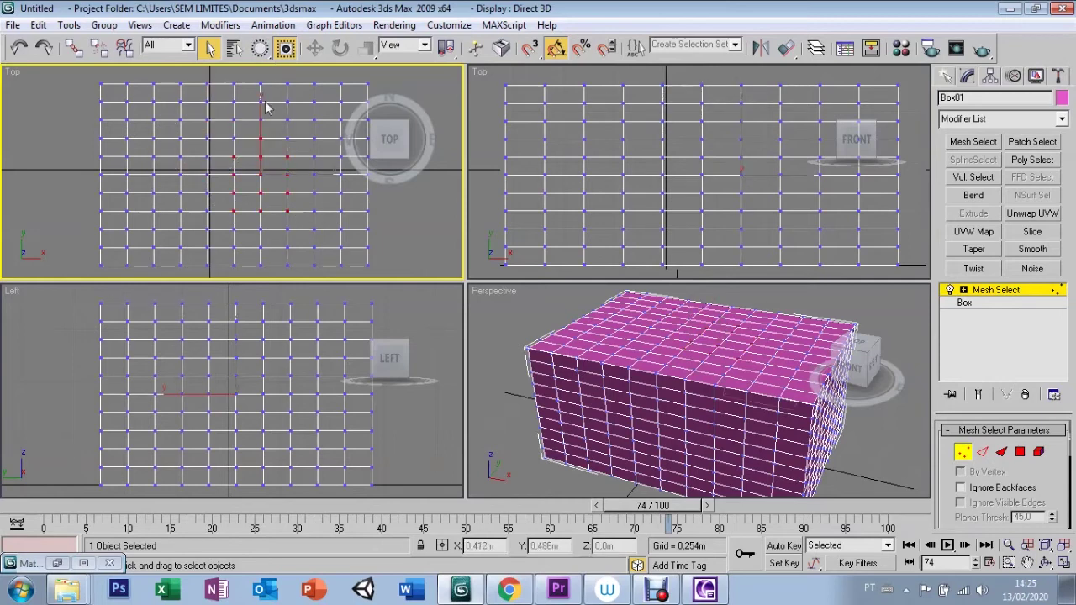
Select a single top-left vertex and restore the Rectangular Selection Region.
left_click_drag(260, 51, 261, 124)
left_click(180, 119)
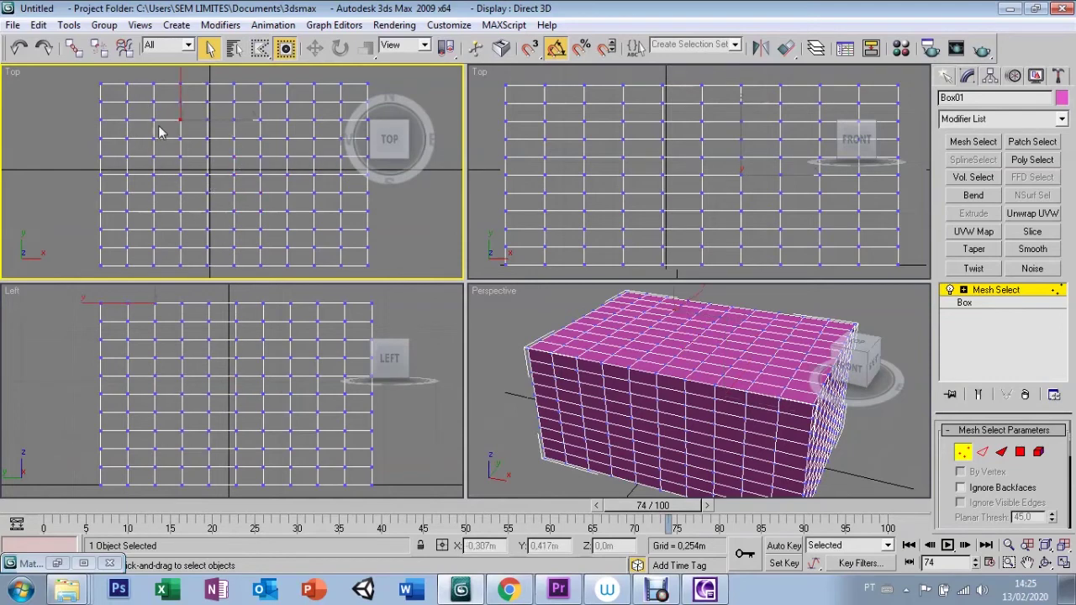
left_click(262, 50)
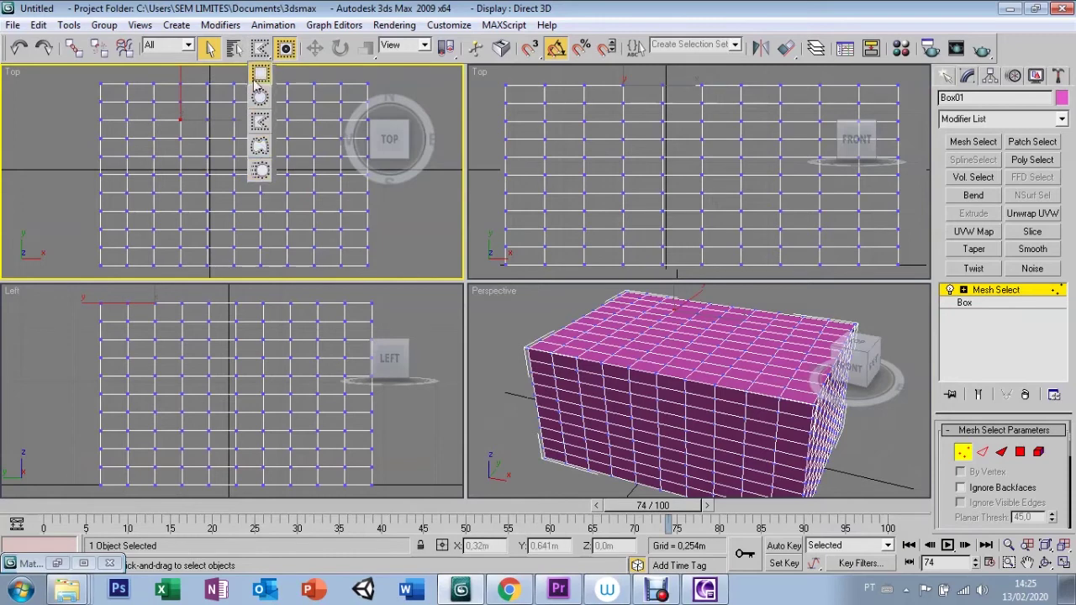
left_click(258, 71)
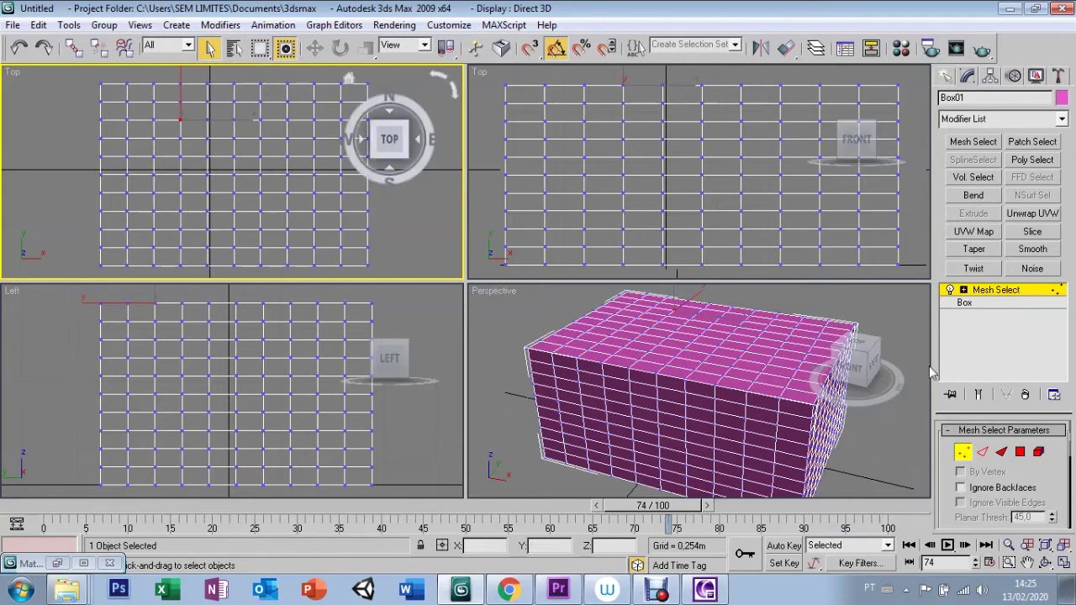
At Polygon level, pick top polygons in Perspective, then drag-select an upper-left block in Top view.
left_click(1019, 453)
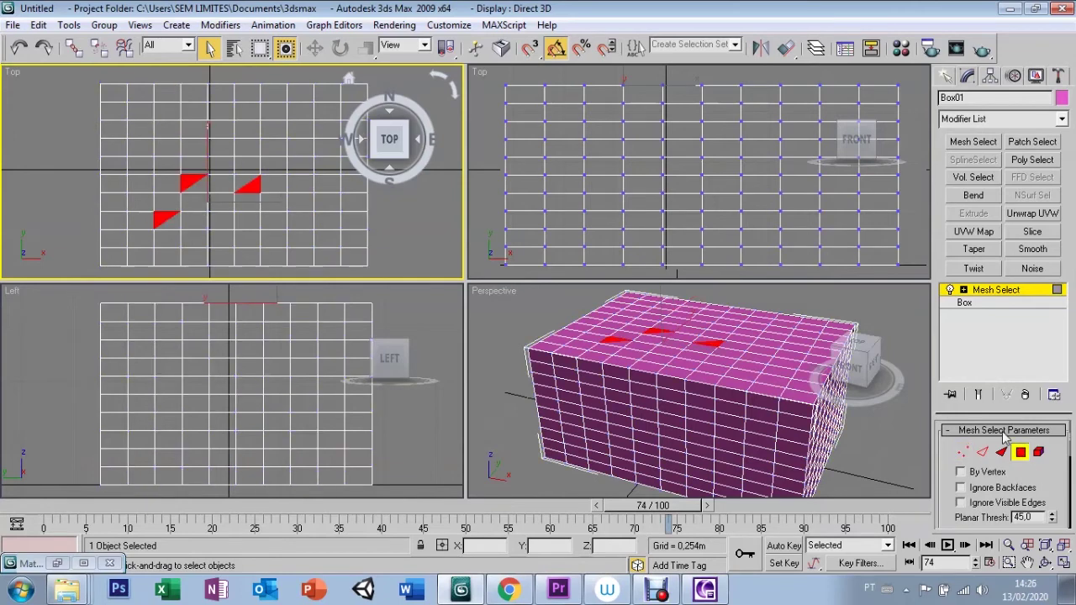
left_click(733, 388)
left_click(728, 384)
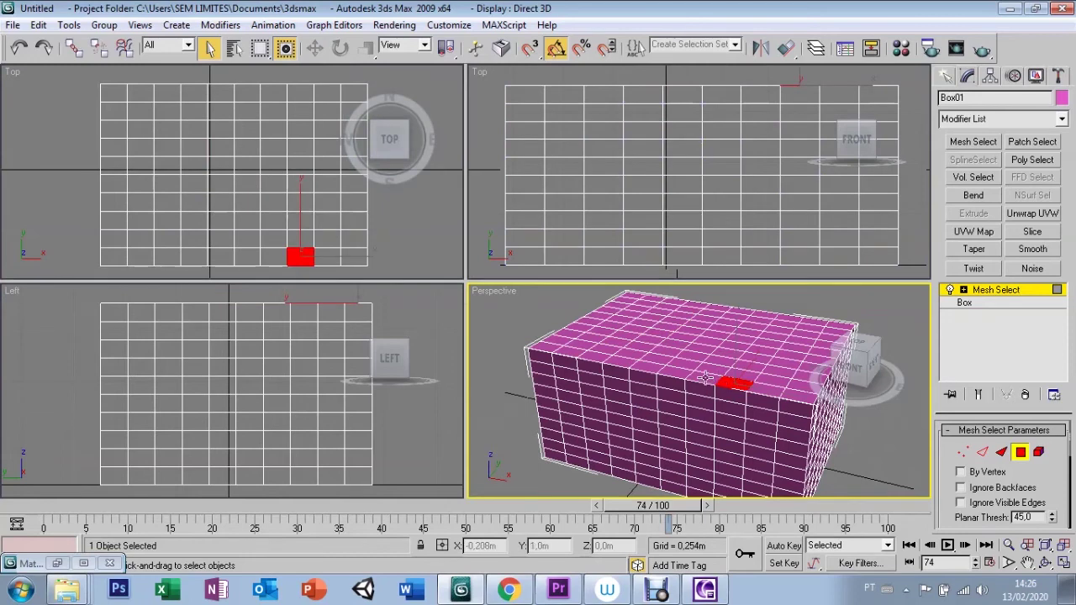
left_click(704, 378)
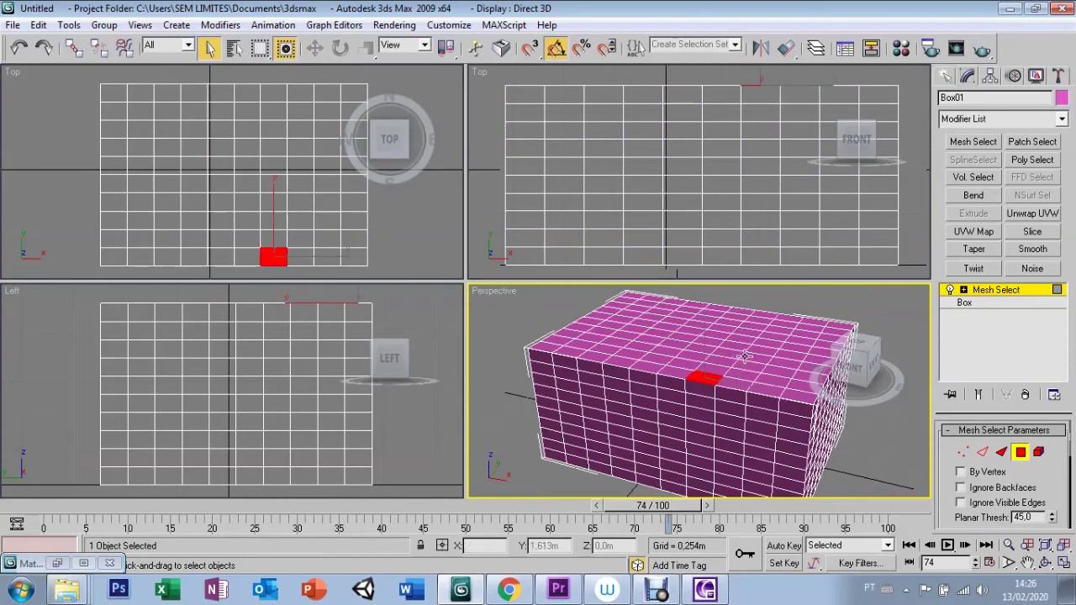
left_click_drag(88, 116, 189, 162)
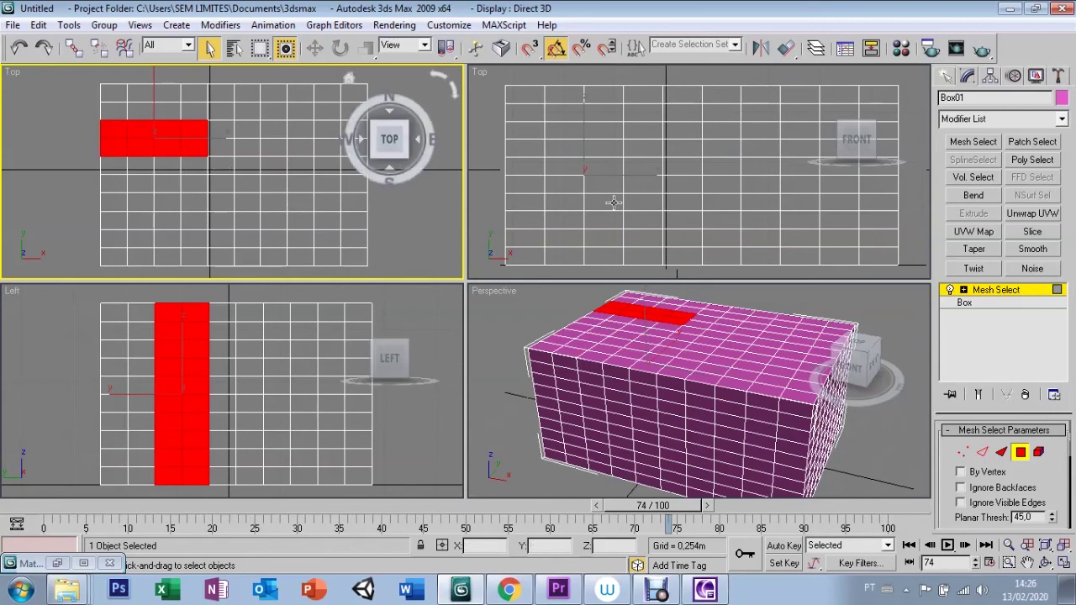
At Element level, clear the selection and click Box01 to select it as one element.
left_click(1039, 454)
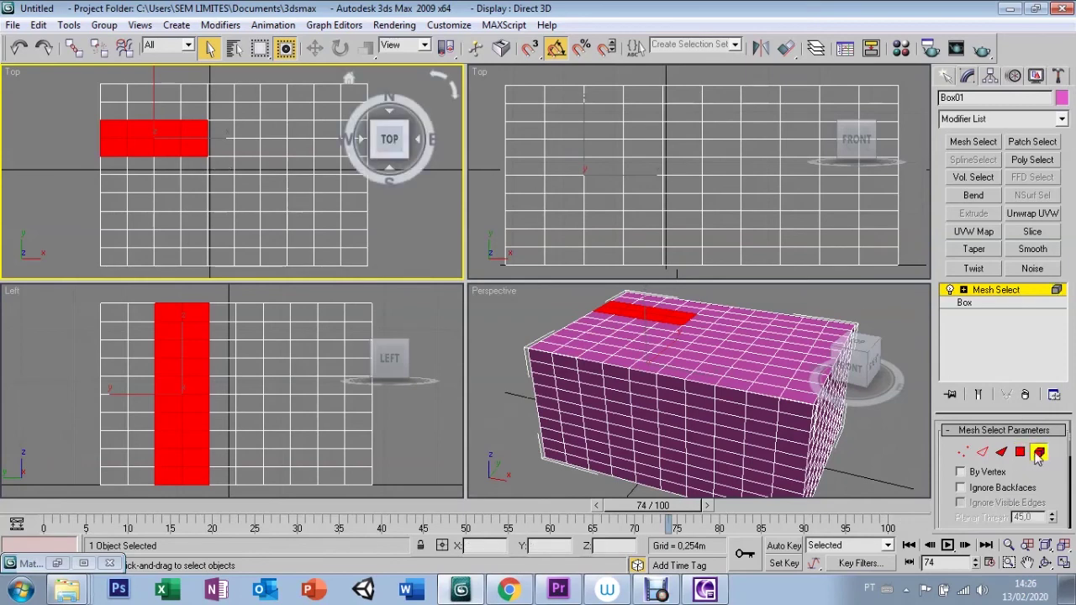
left_click(516, 322)
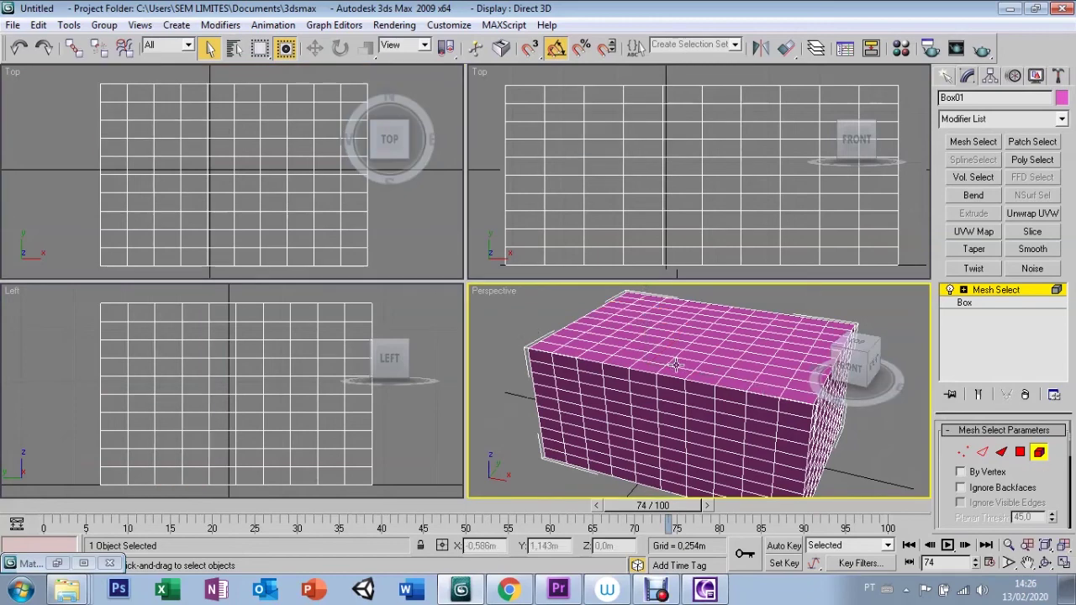
left_click(675, 365)
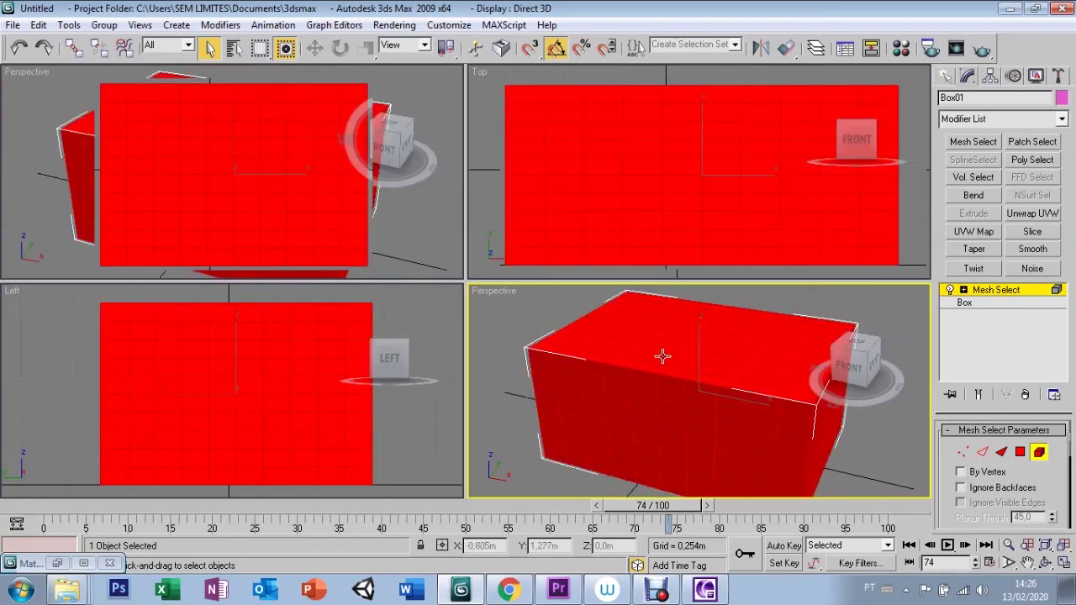